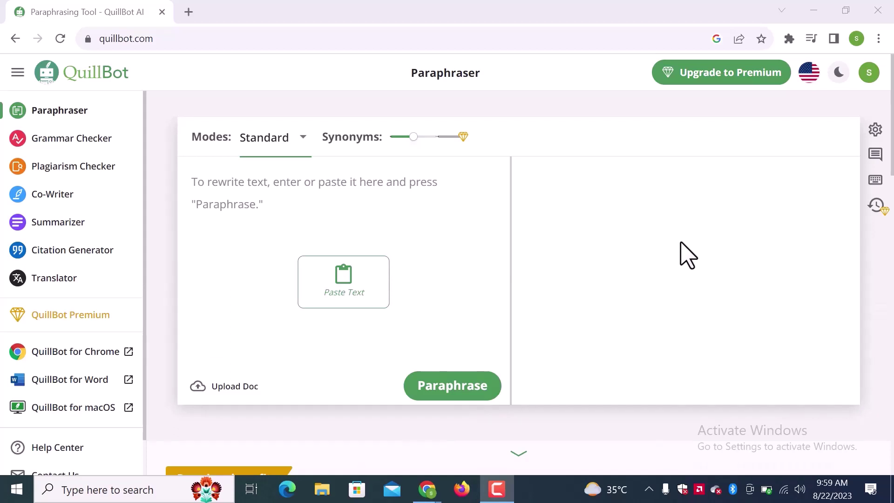
Open Account details from the avatar menu to show the profile settings
click(869, 73)
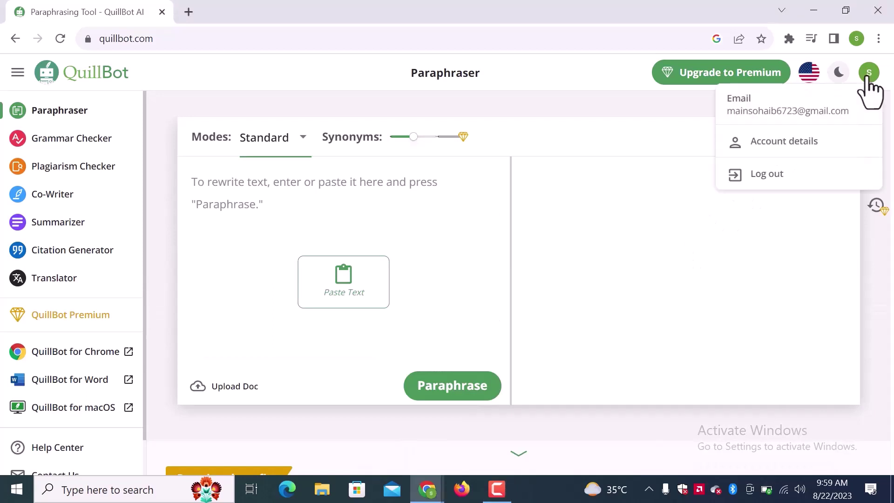
click(805, 155)
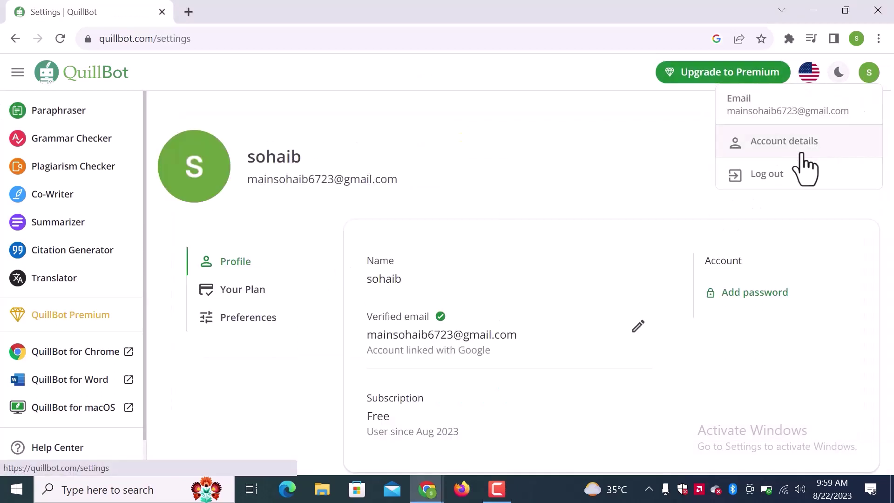
click(681, 216)
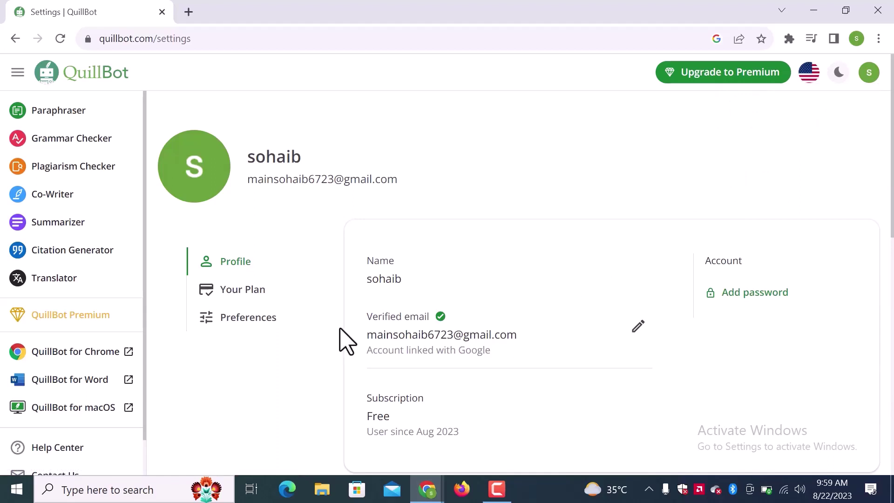
Confirm the Free subscription under Your Plan, then go to Contact Us
click(256, 303)
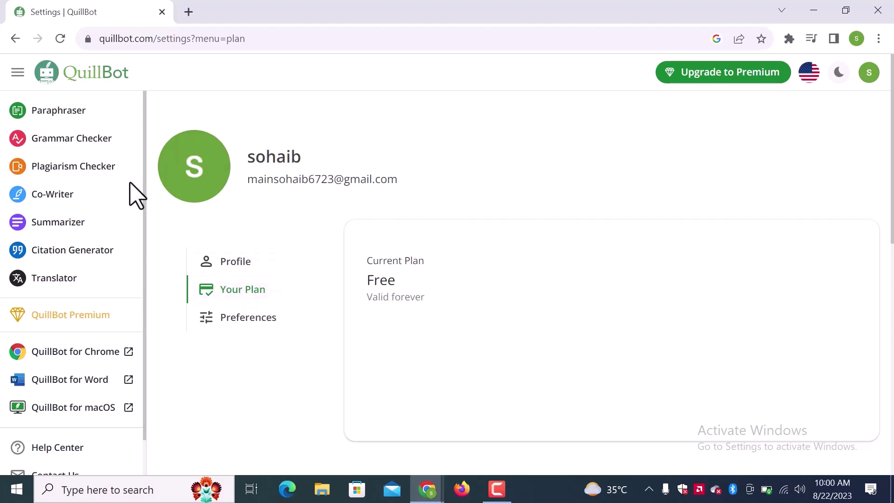
scroll(52, 436, down, 1)
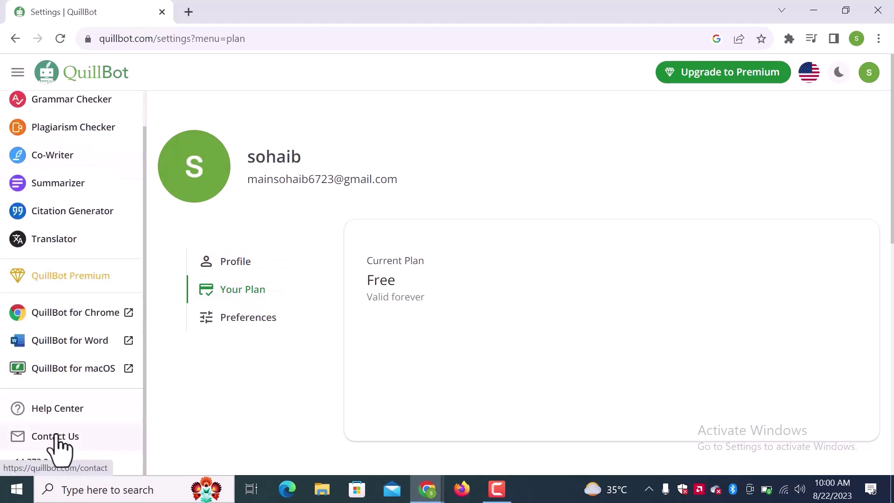
click(57, 439)
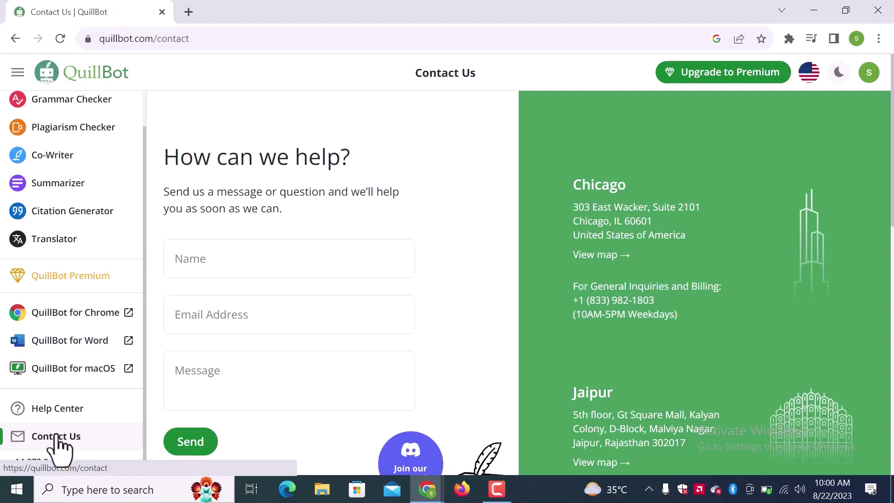
Enter a name, email address and an account-deletion request message in the contact form
click(297, 263)
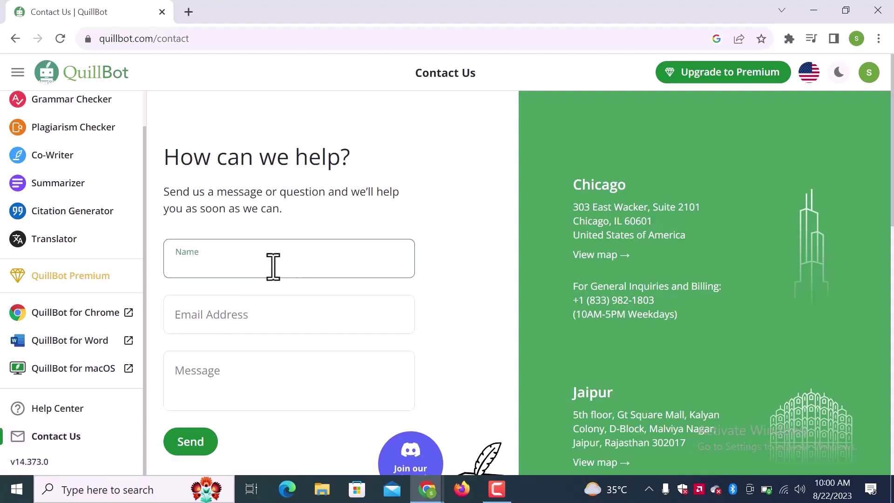
text(S)
text(ohaib)
key(Tab)
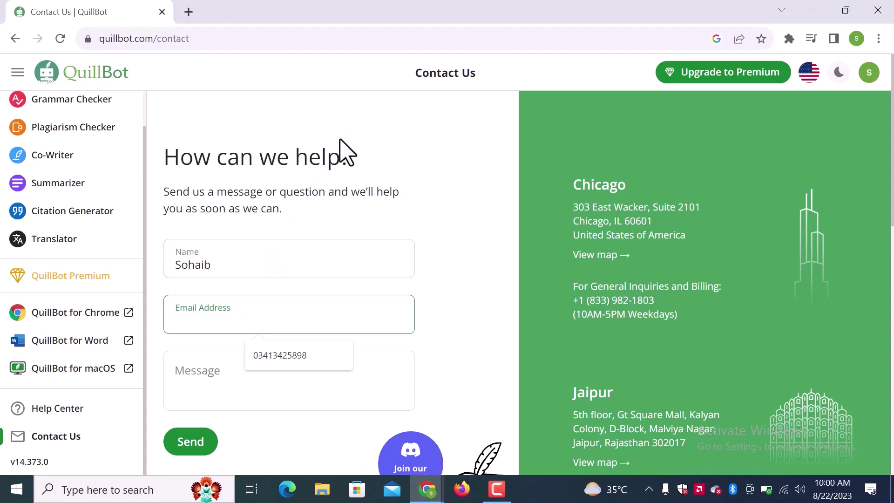
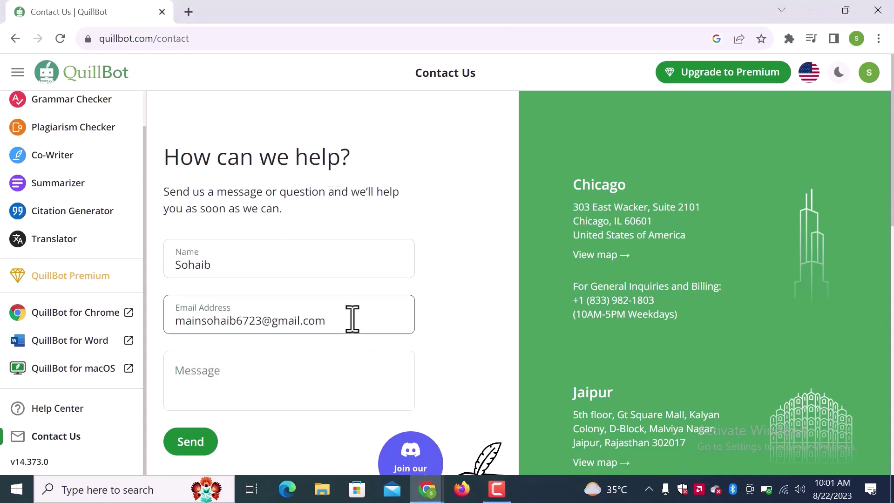
click(319, 371)
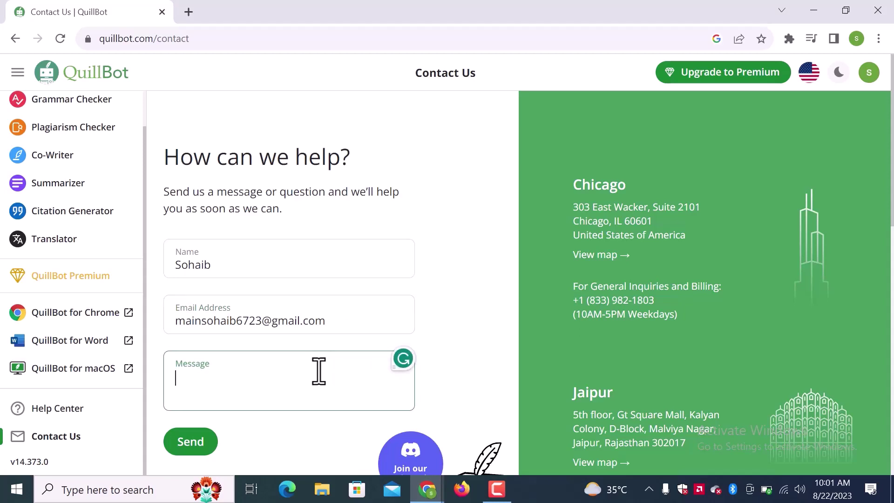
text(Hello, i want to delete this account, can you help me out?)
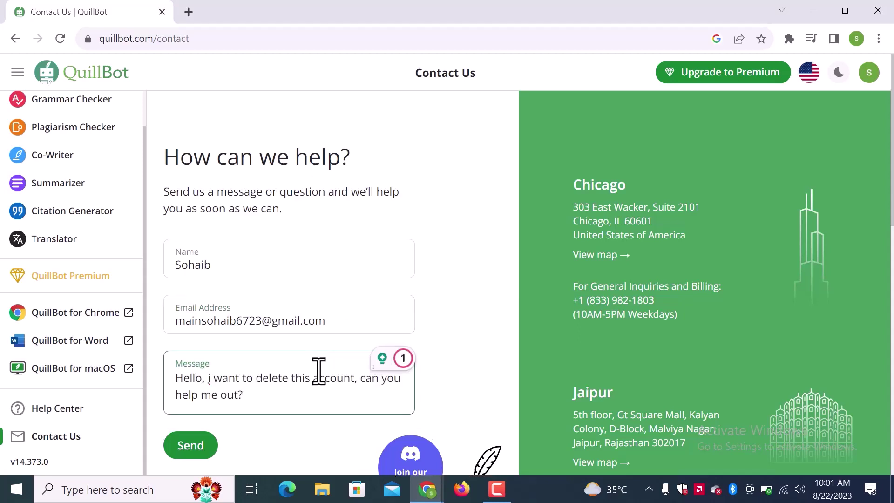
Send the deletion request and close the 'Message sent.' confirmation
click(183, 453)
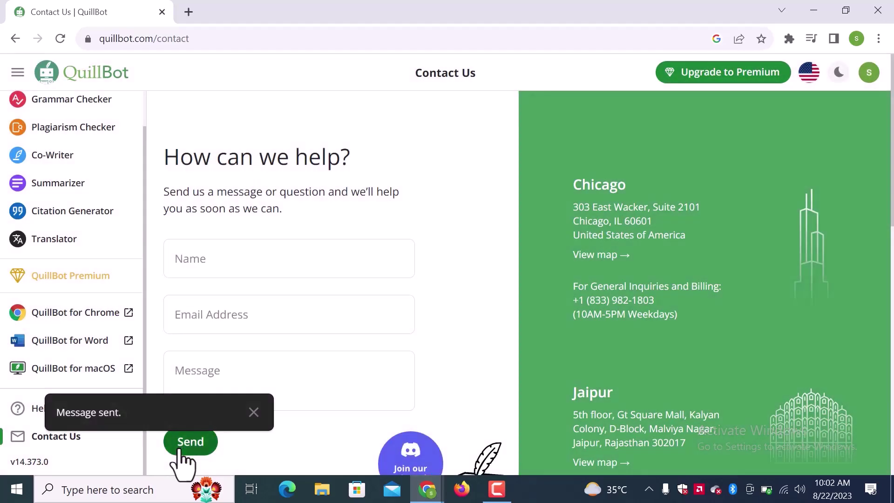
click(254, 412)
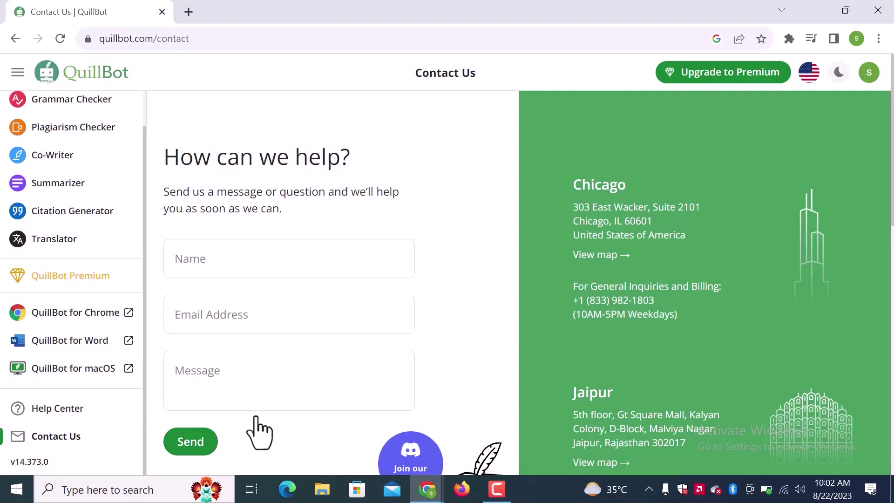